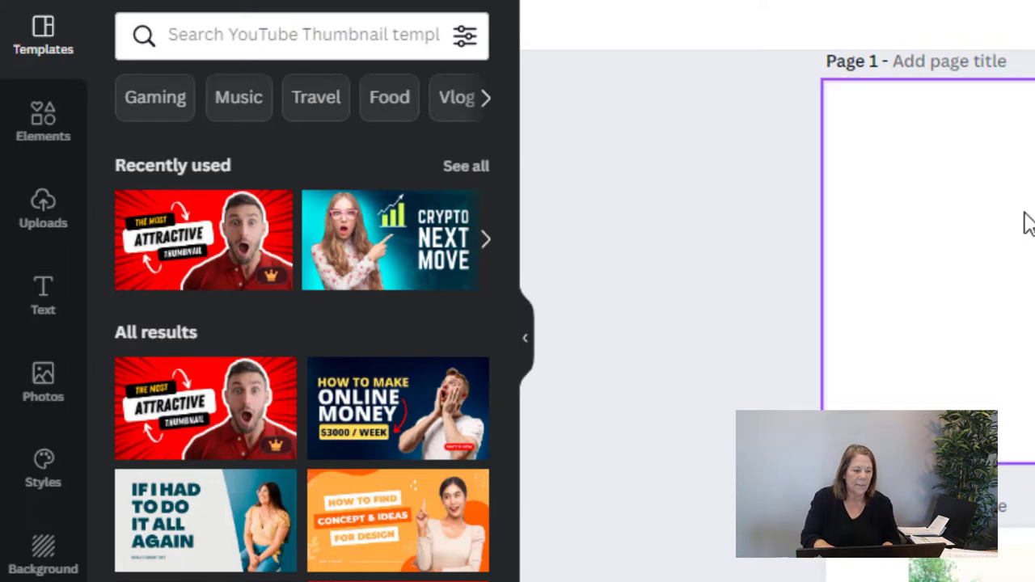
Search Elements for 'tv' and add the orange retro TV graphic to Page 2.
{"action": "left_click", "coordinate": [63, 139]}
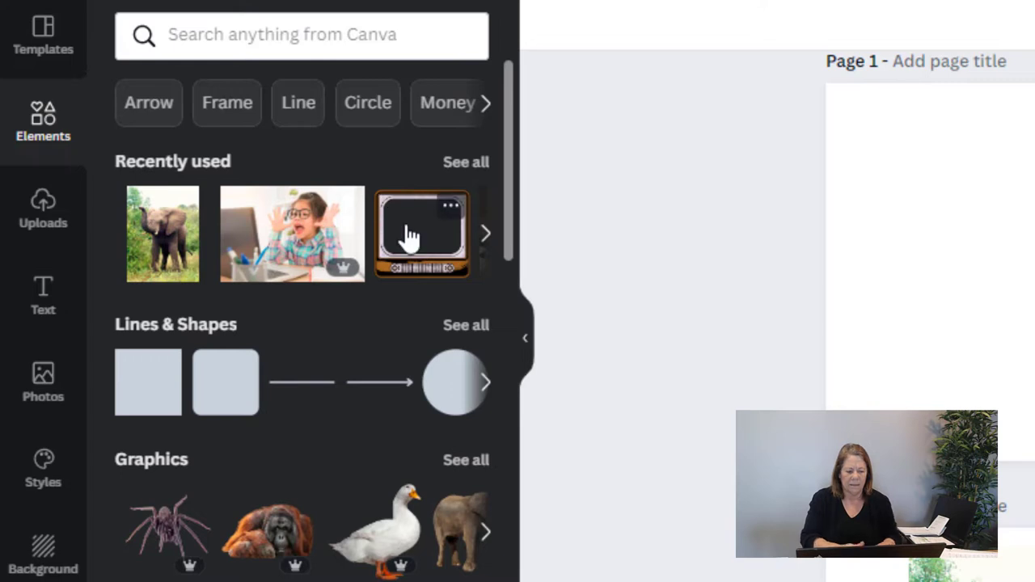
{"action": "left_click", "coordinate": [263, 35]}
{"action": "type", "text": "tv"}
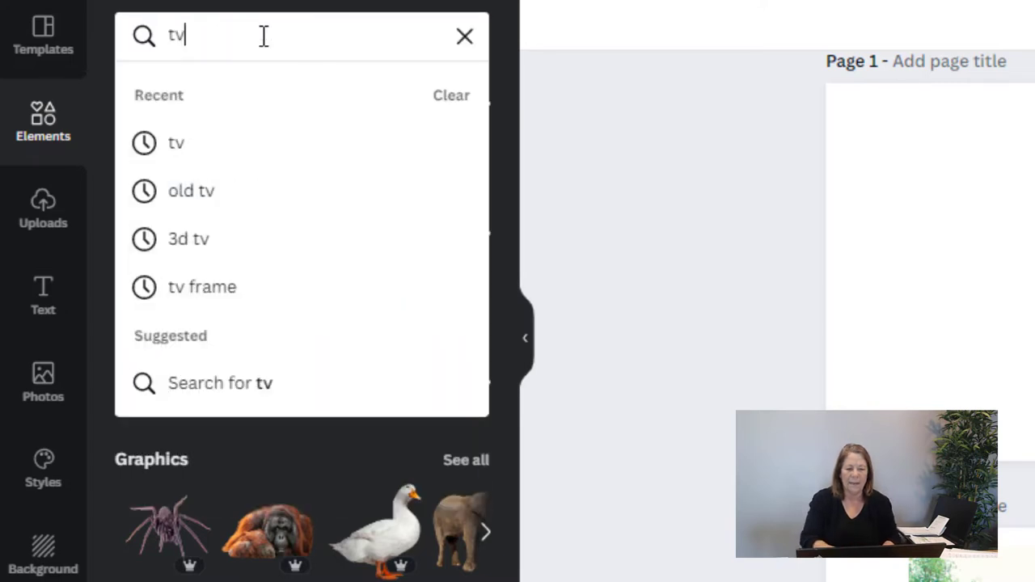
{"action": "key", "text": "Return"}
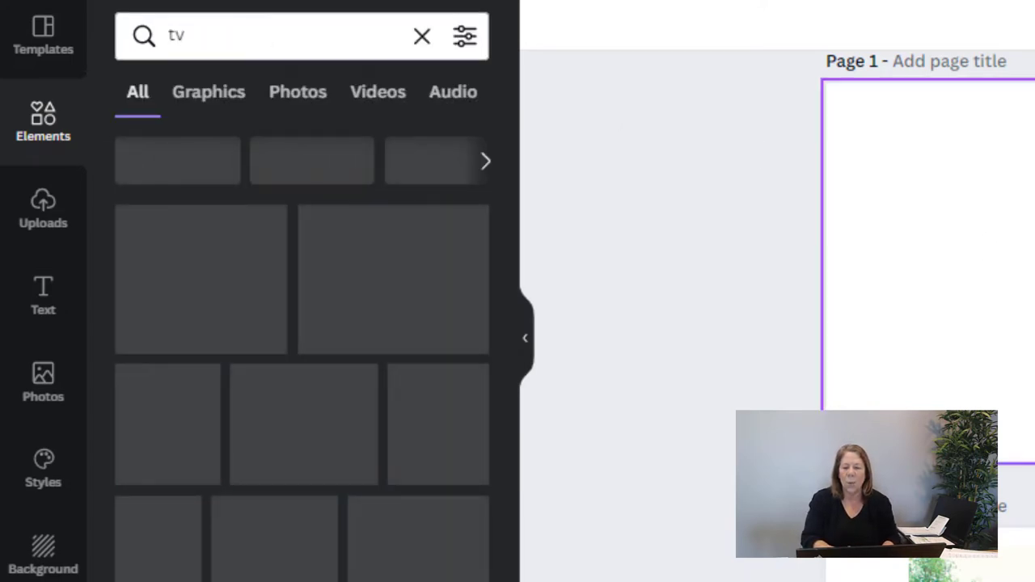
{"action": "scroll", "coordinate": [931, 324], "scroll_direction": "down", "scroll_amount": 5}
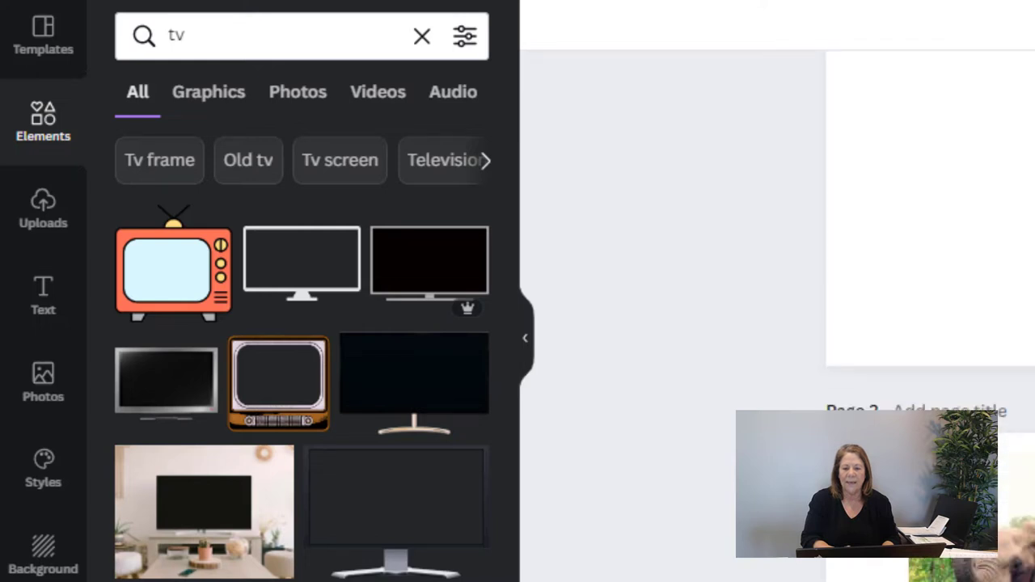
{"action": "scroll", "coordinate": [930, 323], "scroll_direction": "down", "scroll_amount": 3}
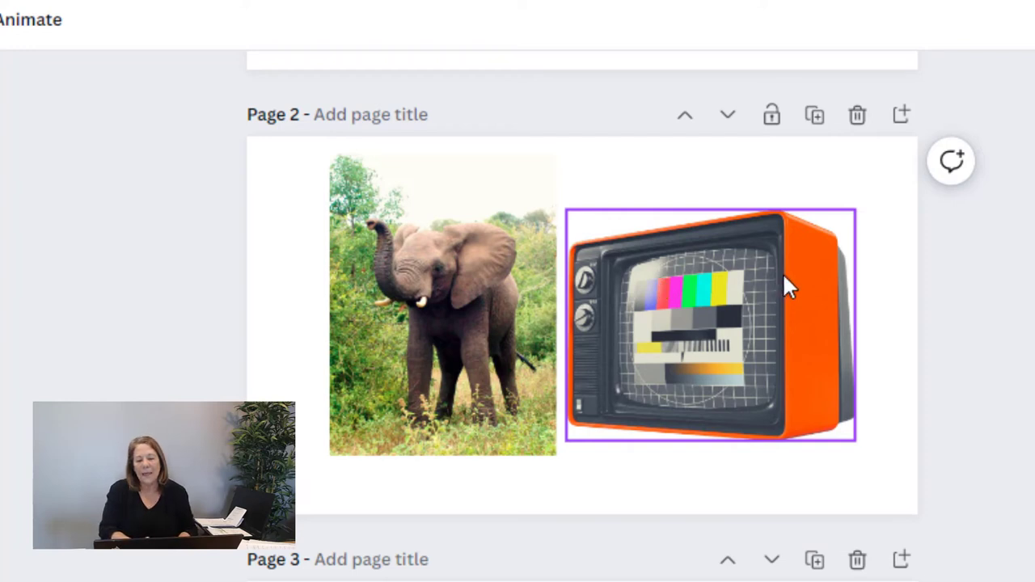
Select the elephant photo beside the orange TV on Page 2 to show its image toolbar.
{"action": "left_click", "coordinate": [599, 458]}
{"action": "left_click", "coordinate": [646, 276]}
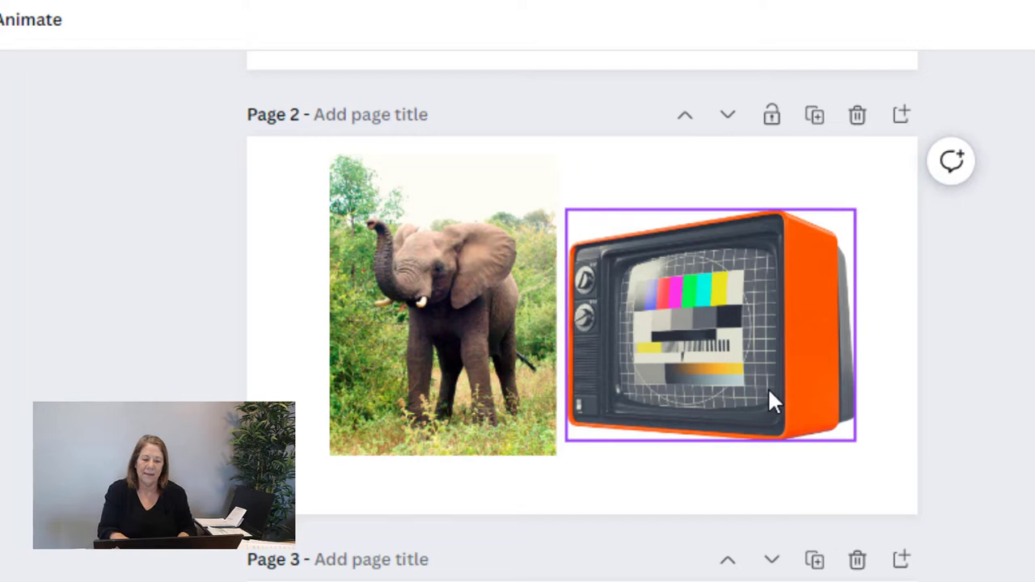
{"action": "left_click", "coordinate": [480, 373]}
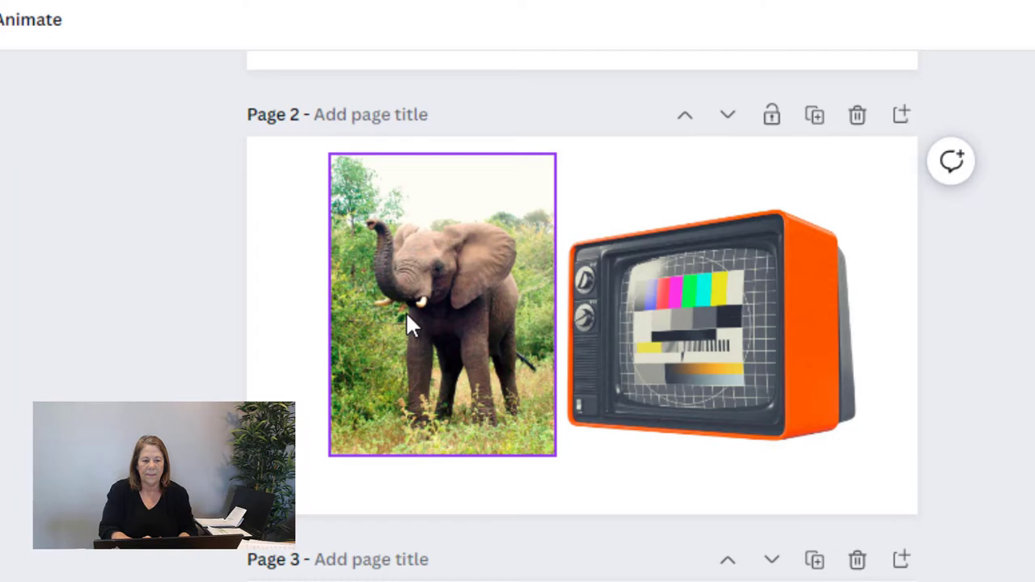
{"action": "left_click", "coordinate": [413, 332]}
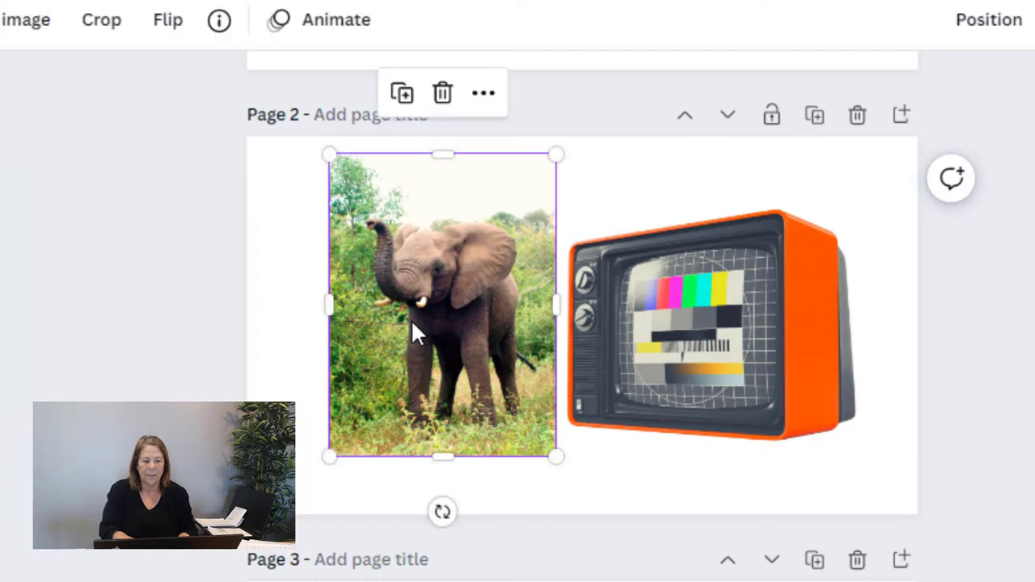
Remove the elephant photo's grassy background with BG Remover, then scroll to Page 4.
{"action": "left_click", "coordinate": [23, 18]}
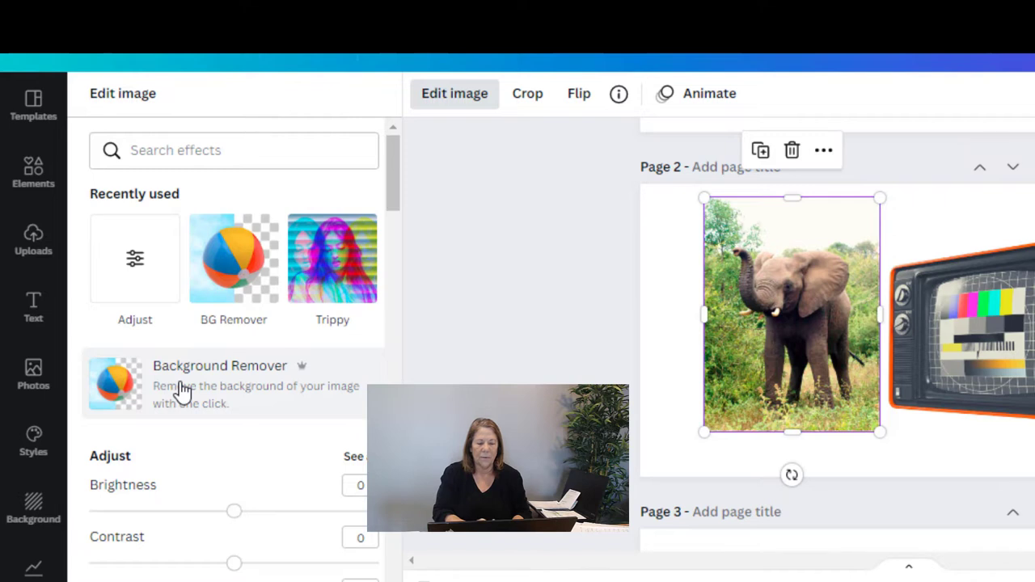
{"action": "left_click", "coordinate": [247, 293]}
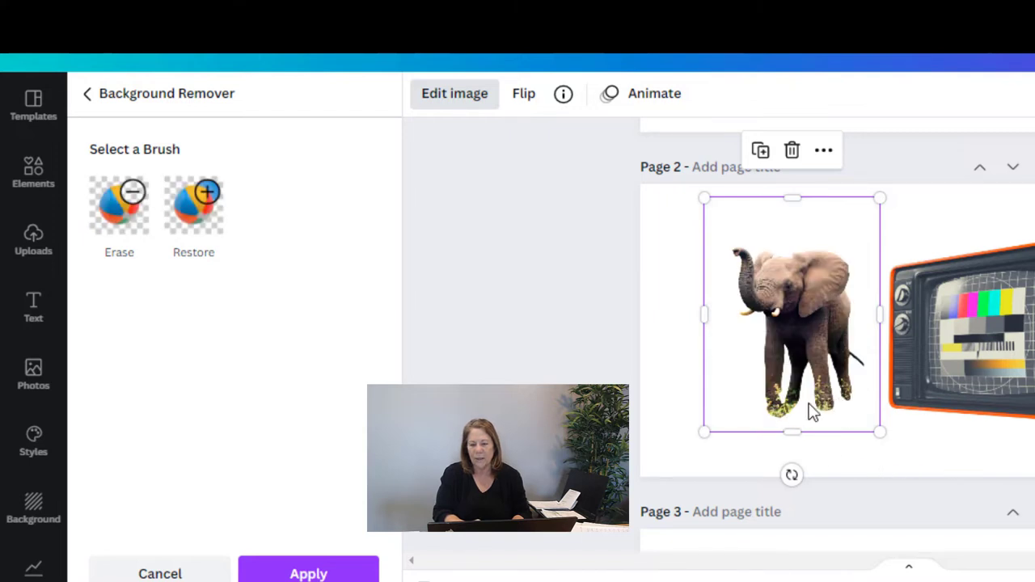
{"action": "scroll", "coordinate": [838, 324], "scroll_direction": "down", "scroll_amount": 5}
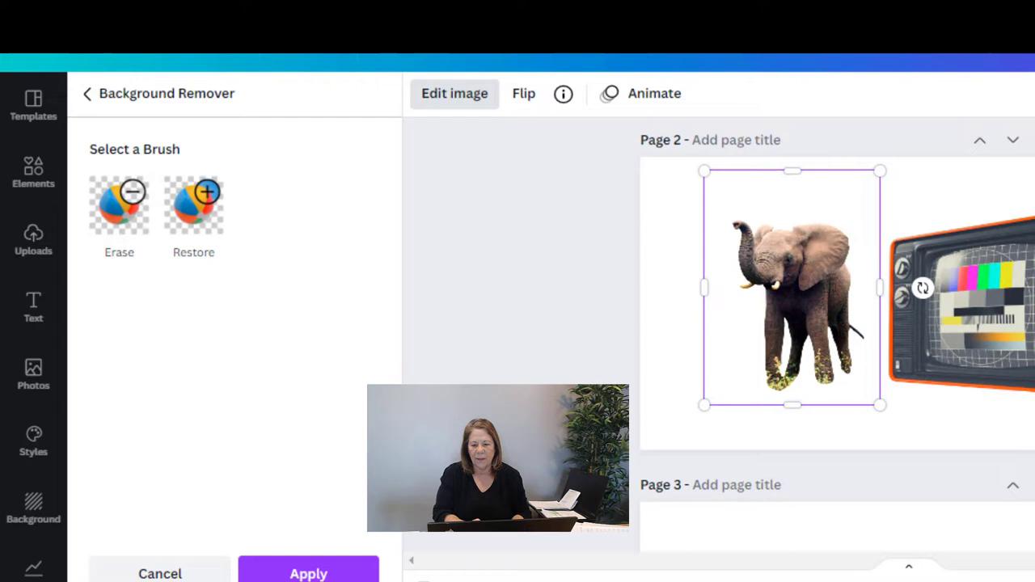
{"action": "scroll", "coordinate": [406, 306], "scroll_direction": "down", "scroll_amount": 4}
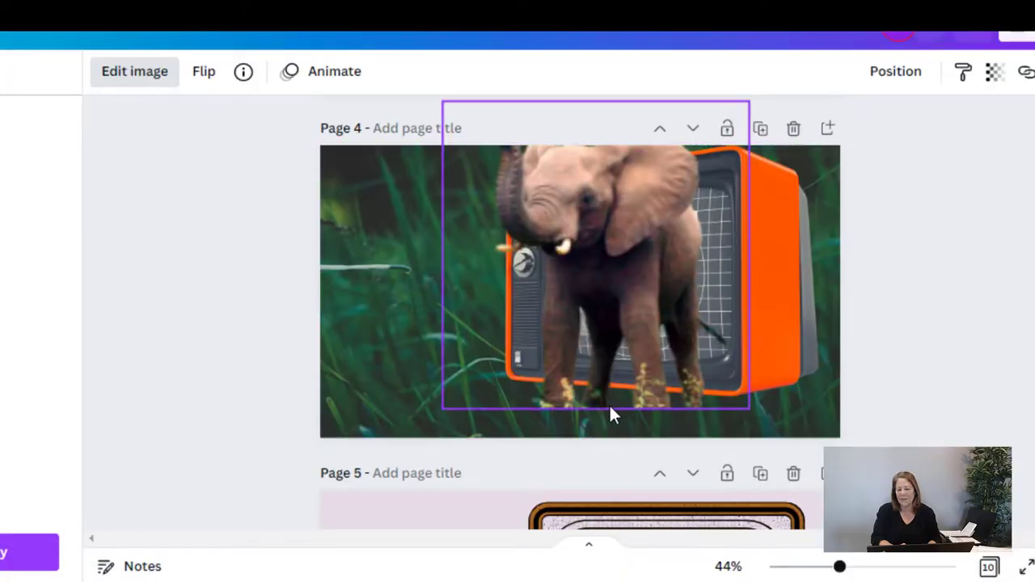
Shrink the cut-out elephant on Page 4 from its corner and move it into the TV's screen.
{"action": "left_click", "coordinate": [639, 253]}
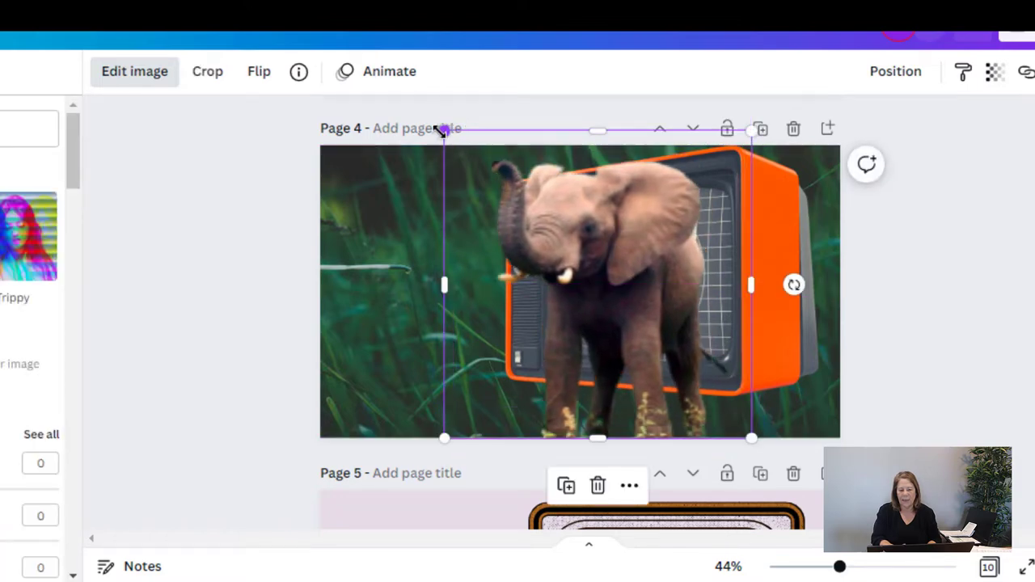
{"action": "left_click_drag", "start_coordinate": [444, 130], "coordinate": [509, 173]}
{"action": "left_click_drag", "start_coordinate": [631, 296], "coordinate": [594, 255]}
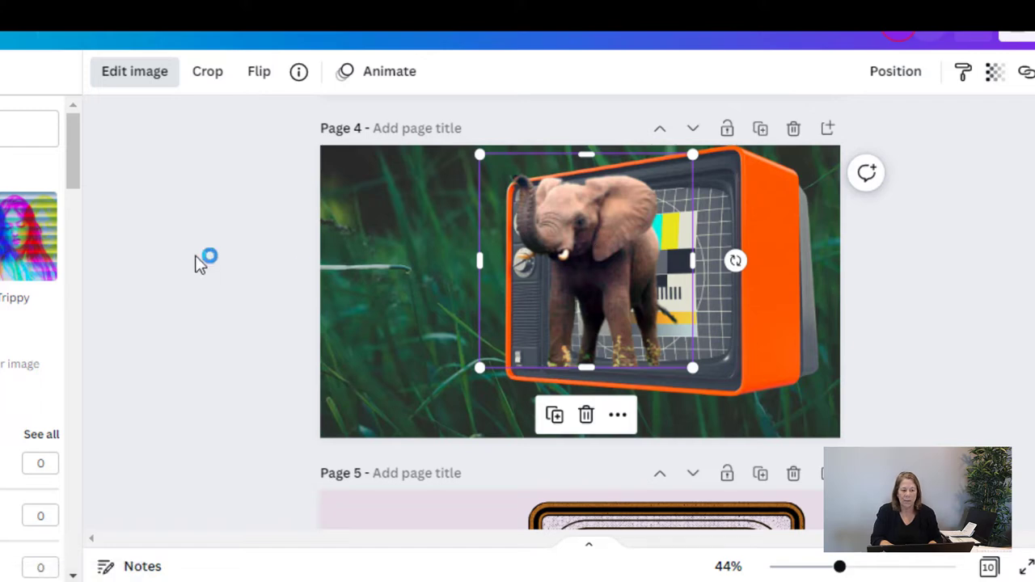
Replace the 'tv' search with 'elephants' and show only Photos results.
{"action": "left_click", "coordinate": [3, 83]}
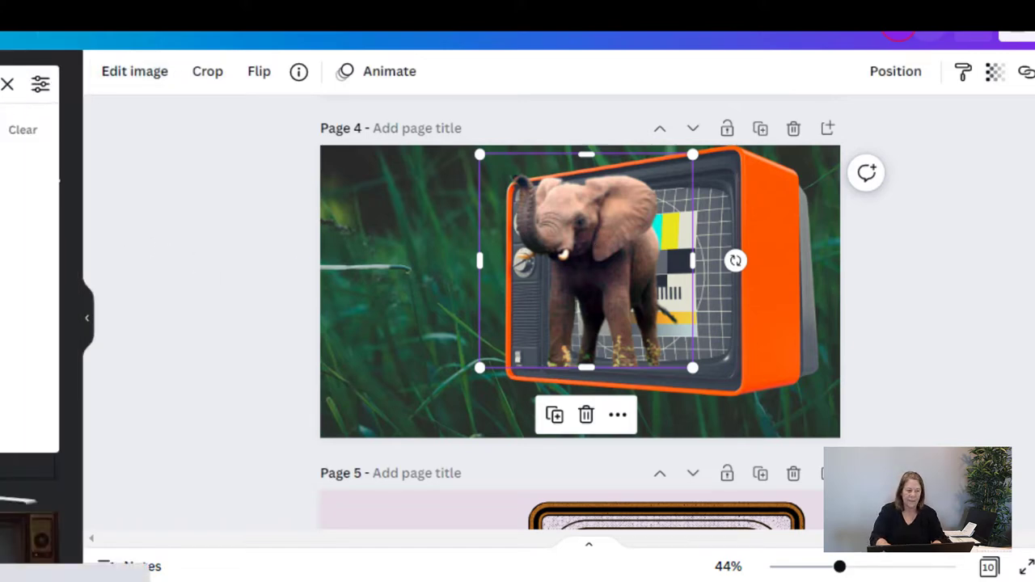
{"action": "key", "text": "BackSpace"}
{"action": "key", "text": "BackSpace"}
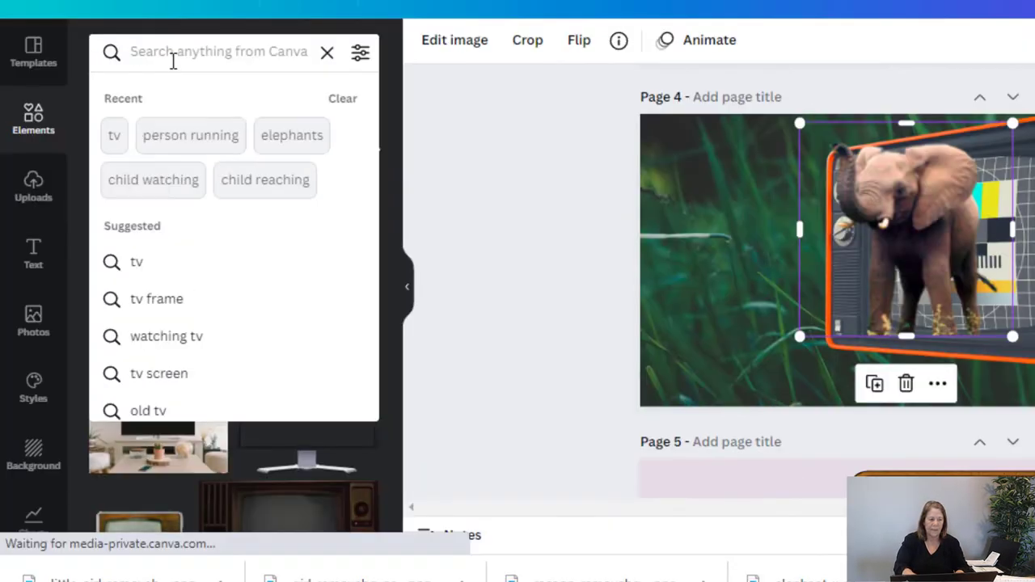
{"action": "type", "text": "ele"}
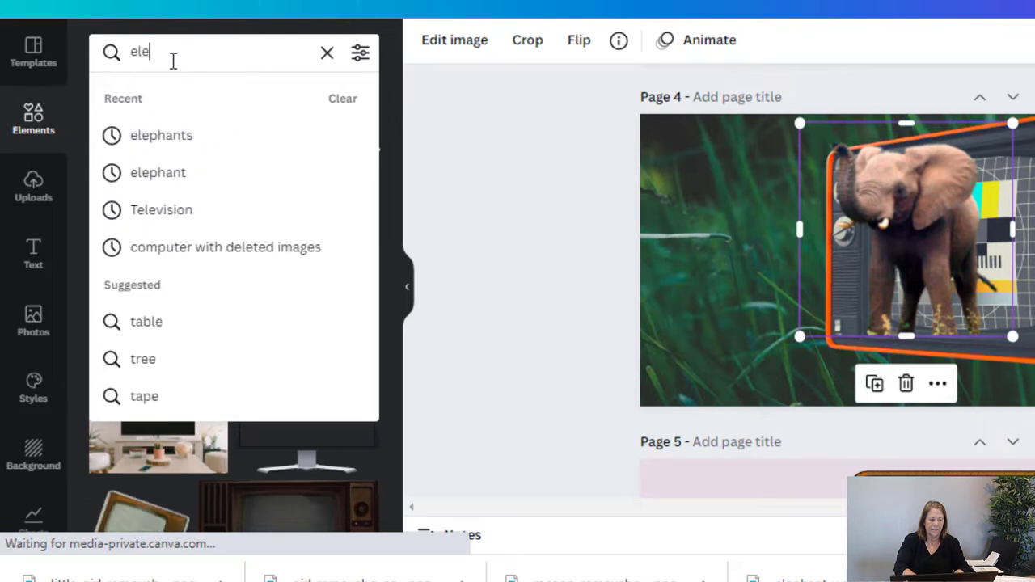
{"action": "type", "text": "phants"}
{"action": "key", "text": "Return"}
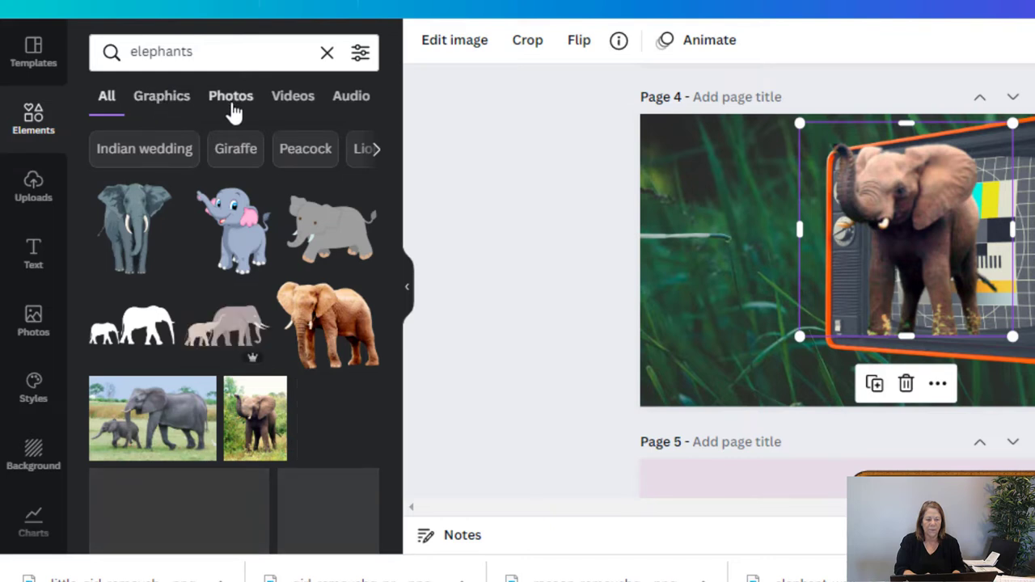
{"action": "left_click", "coordinate": [232, 101]}
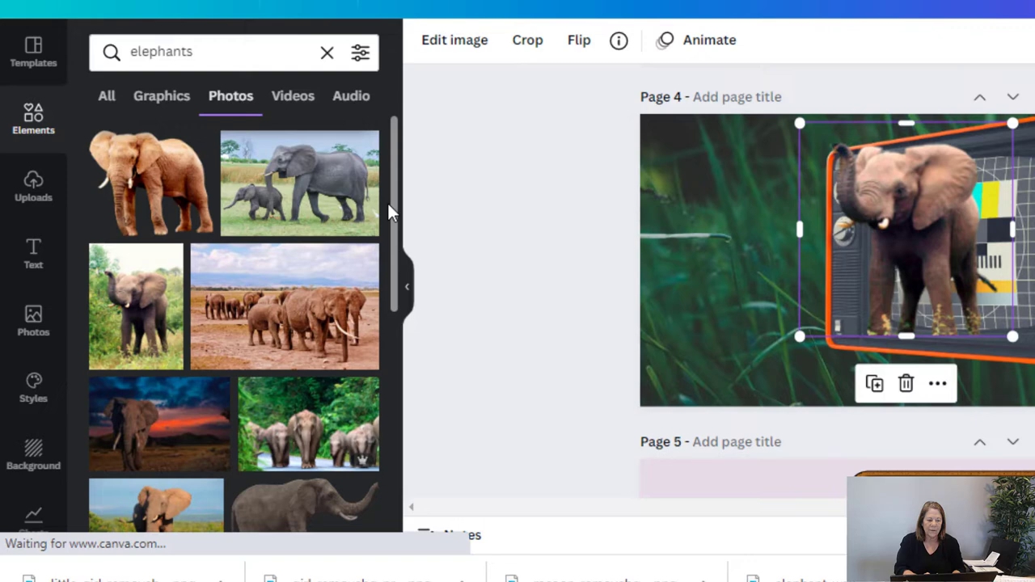
{"action": "left_click_drag", "start_coordinate": [394, 225], "coordinate": [397, 289]}
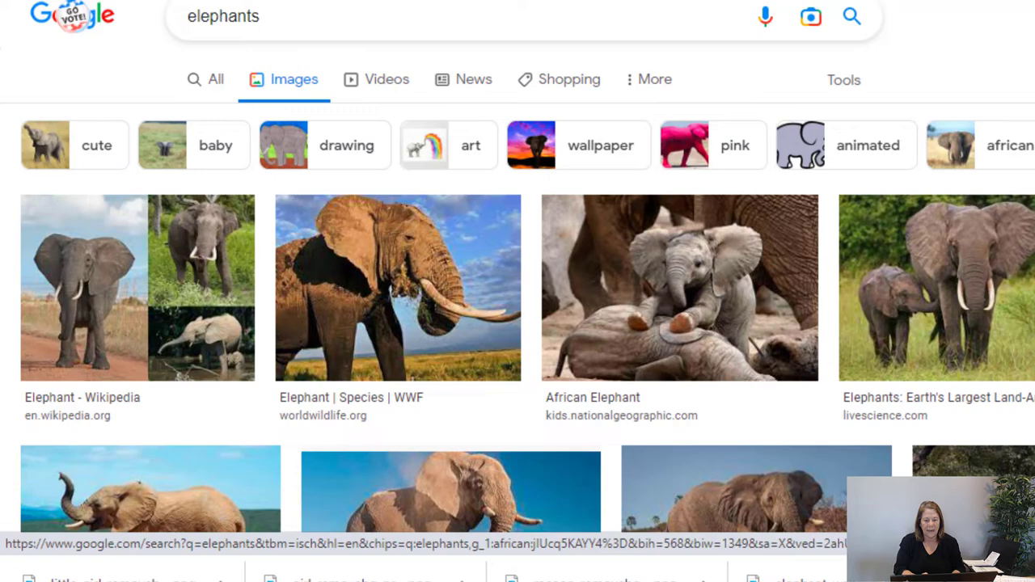
Reveal the Google Images Tools bar with its size, colour and usage rights filters.
{"action": "scroll", "coordinate": [527, 277], "scroll_direction": "down", "scroll_amount": 4}
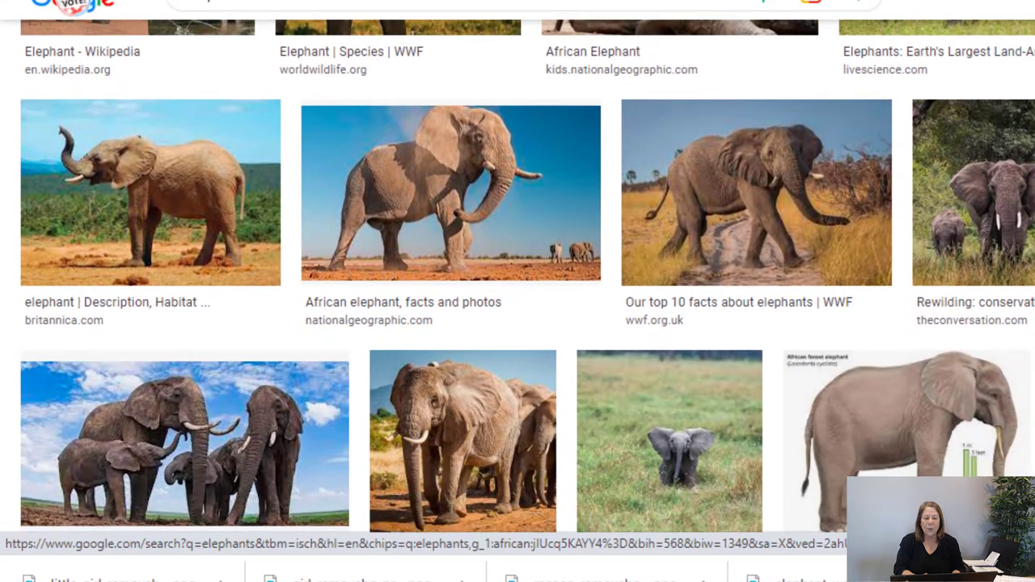
{"action": "scroll", "coordinate": [859, 79], "scroll_direction": "up", "scroll_amount": 4}
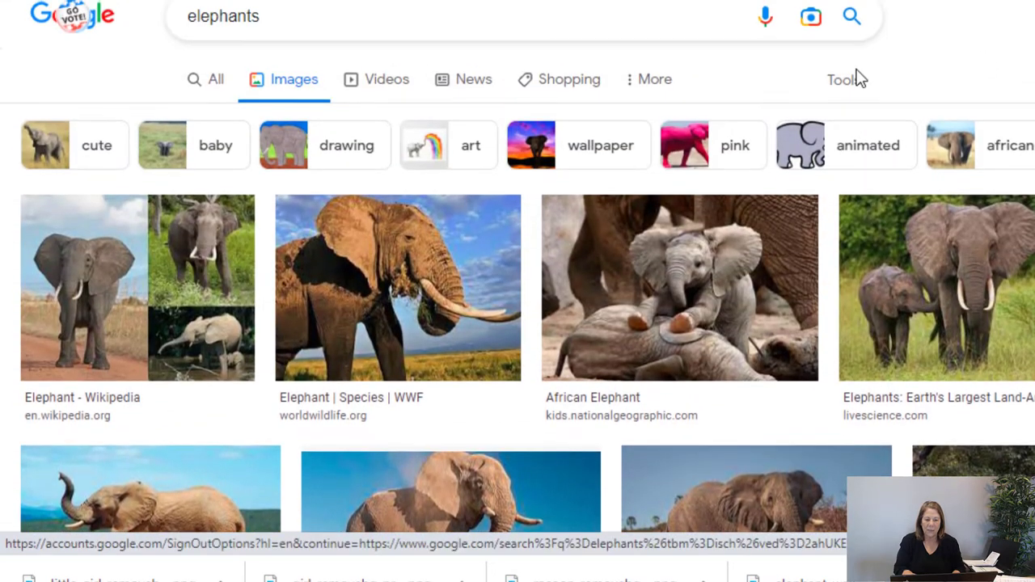
{"action": "left_click", "coordinate": [632, 85]}
{"action": "left_click", "coordinate": [856, 90]}
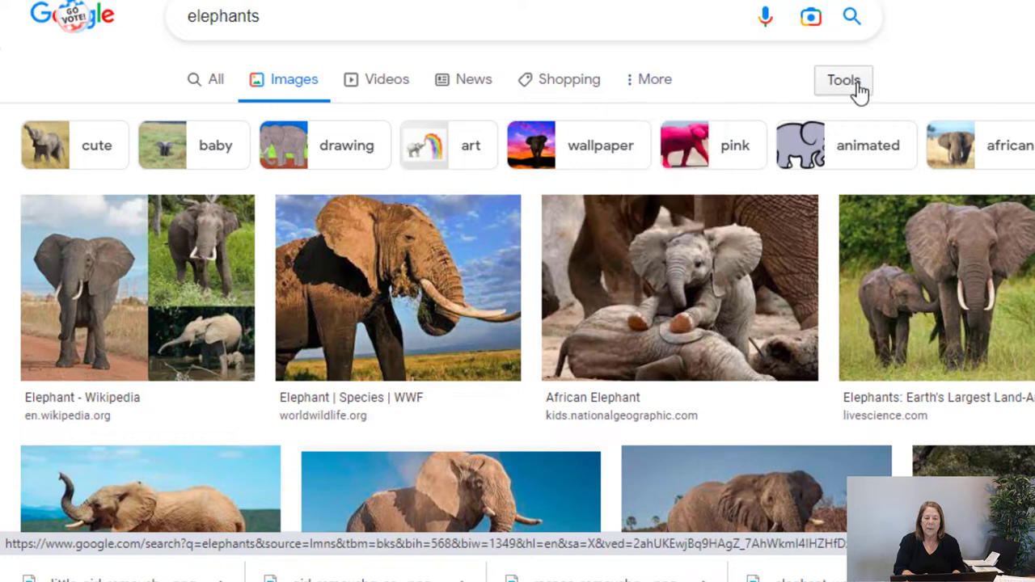
{"action": "left_click", "coordinate": [845, 89]}
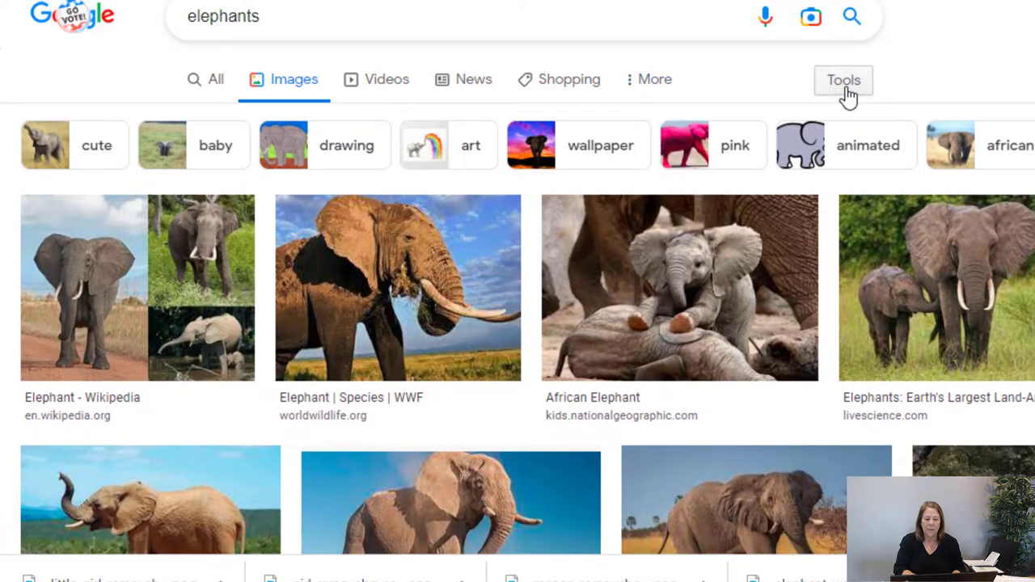
{"action": "left_click", "coordinate": [635, 83]}
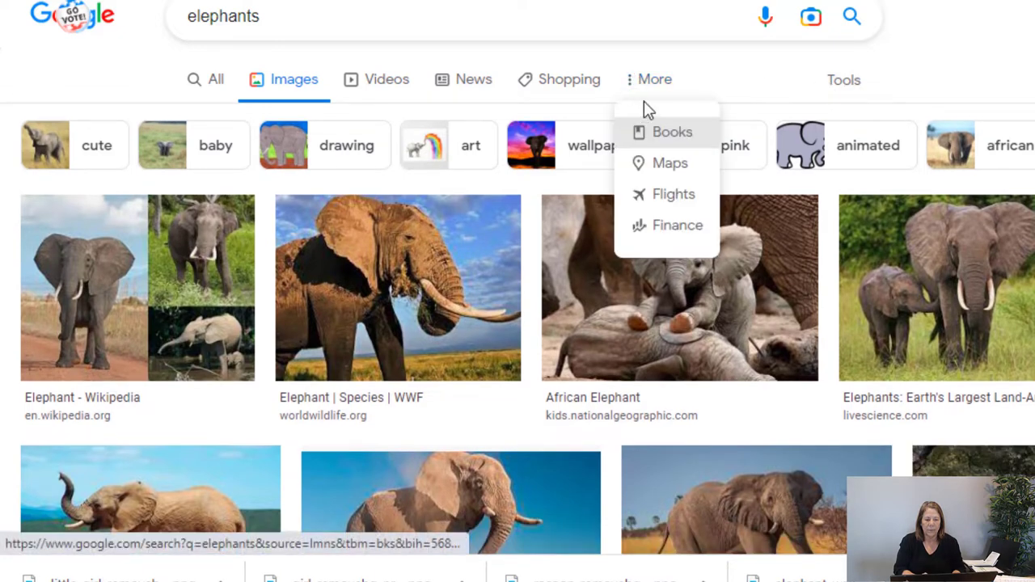
{"action": "left_click", "coordinate": [847, 93]}
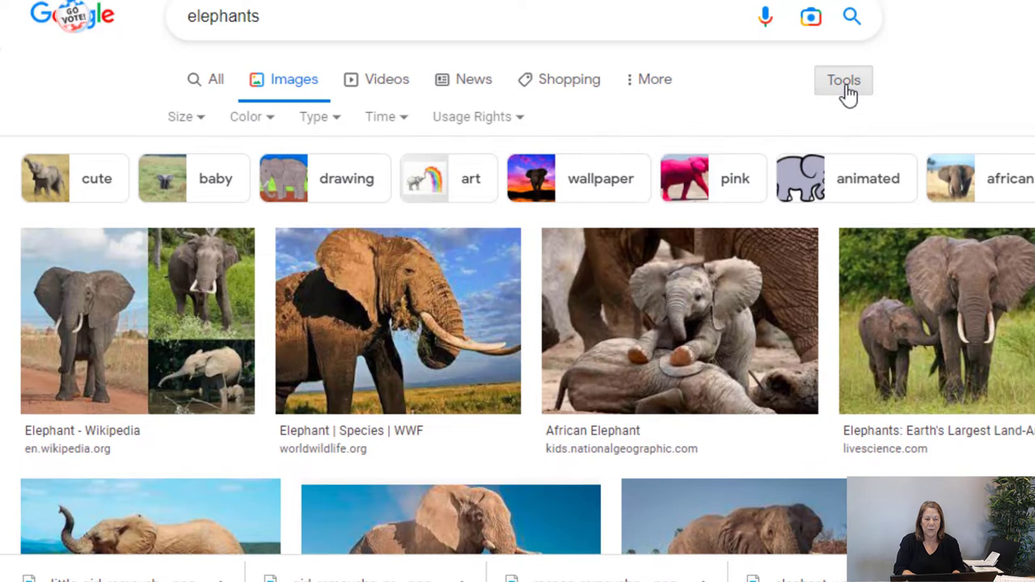
Set Usage Rights to Creative Commons licenses and browse the filtered elephant images.
{"action": "left_click", "coordinate": [513, 129]}
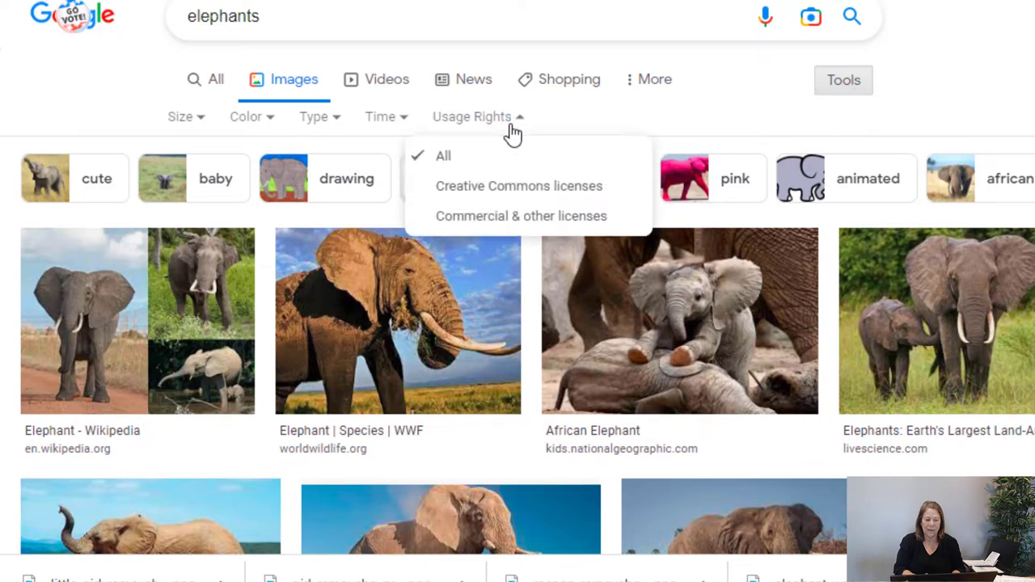
{"action": "left_click", "coordinate": [522, 187]}
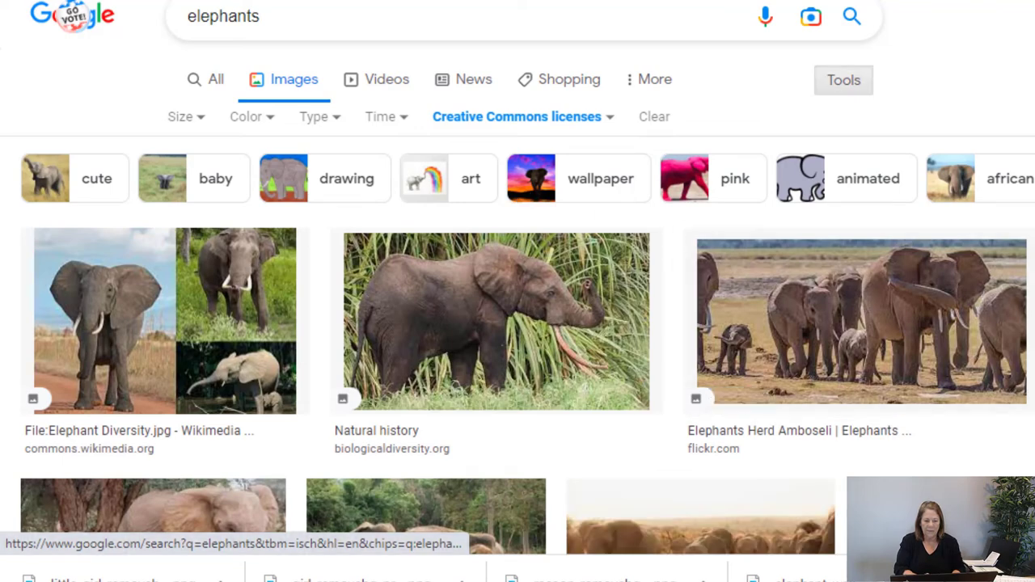
{"action": "scroll", "coordinate": [844, 80], "scroll_direction": "down", "scroll_amount": 2}
{"action": "scroll", "coordinate": [517, 287], "scroll_direction": "down", "scroll_amount": 9}
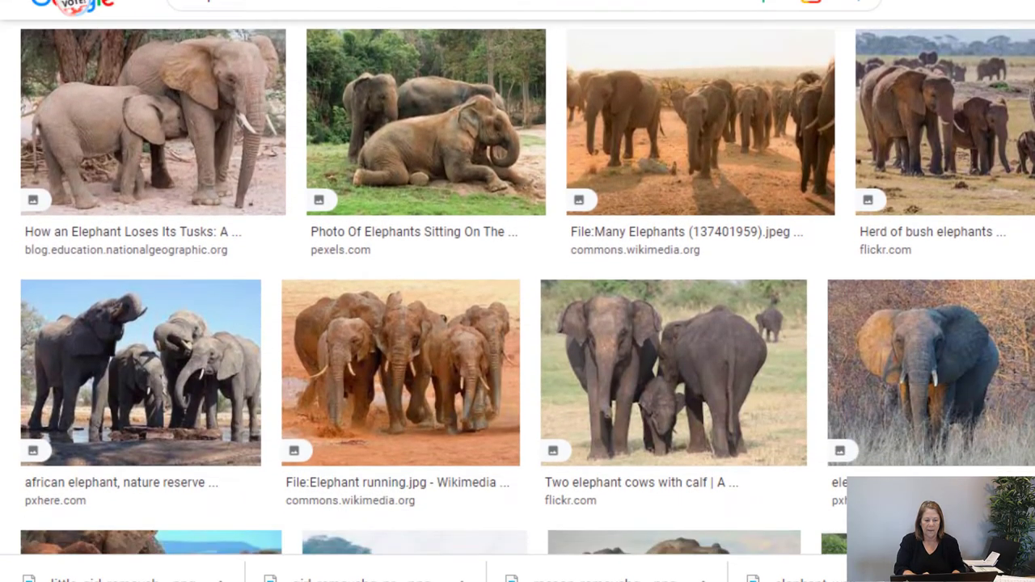
{"action": "scroll", "coordinate": [518, 287], "scroll_direction": "down", "scroll_amount": 6}
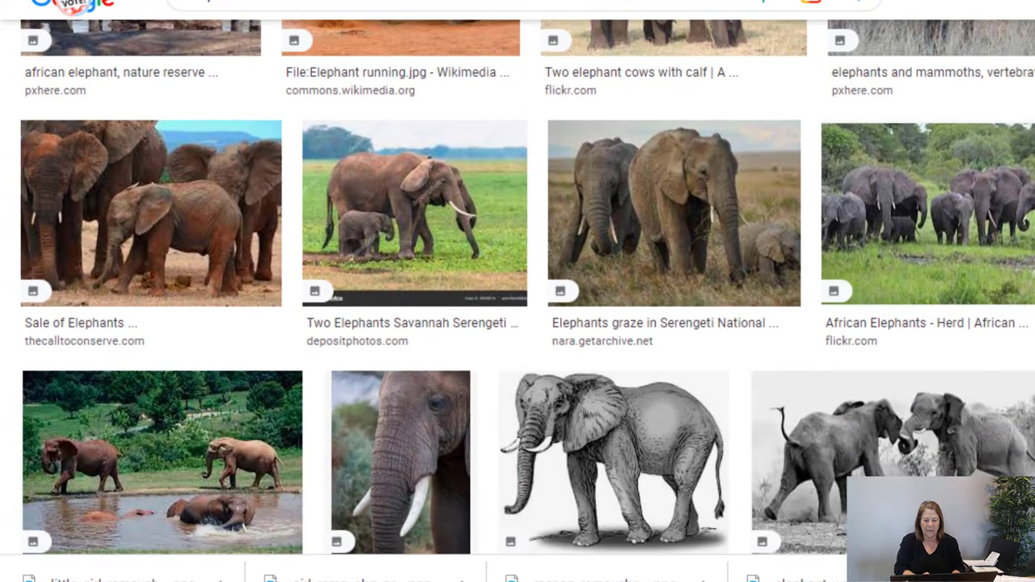
{"action": "scroll", "coordinate": [518, 287], "scroll_direction": "down", "scroll_amount": 2}
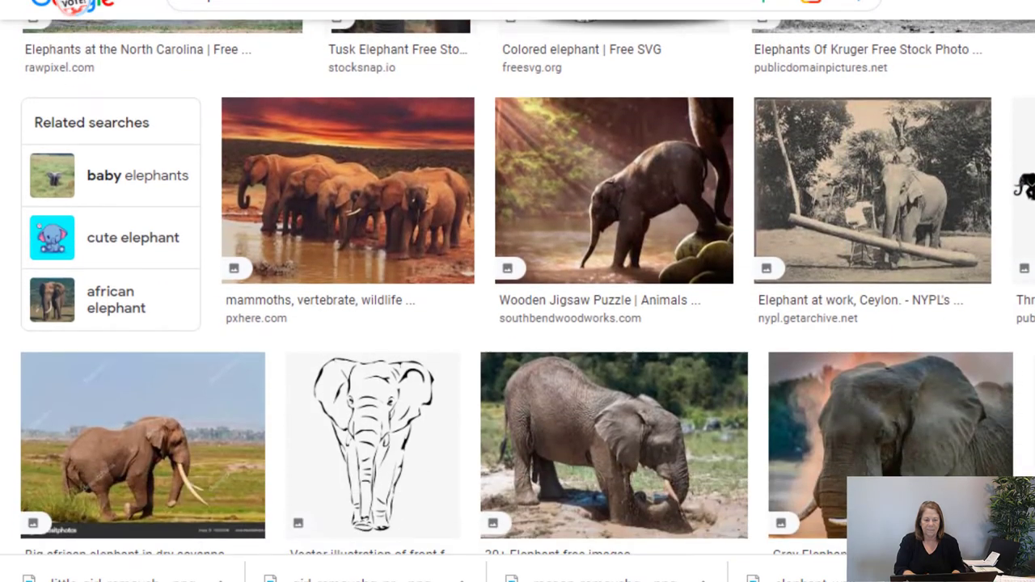
{"action": "scroll", "coordinate": [527, 287], "scroll_direction": "down", "scroll_amount": 1}
{"action": "scroll", "coordinate": [528, 288], "scroll_direction": "up", "scroll_amount": 15}
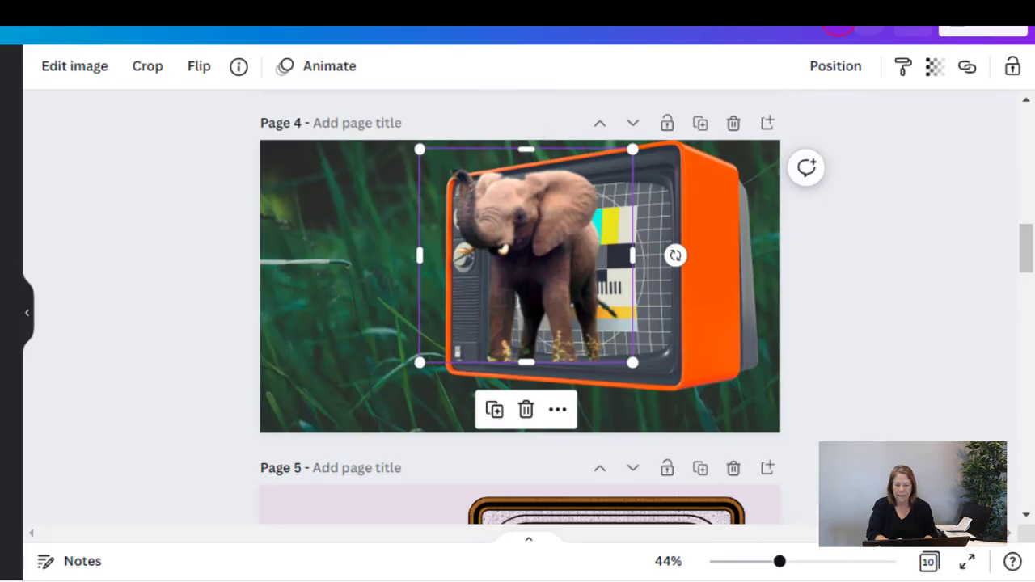
Scroll down to Page 5 and shift the retro TV frame slightly left.
{"action": "left_click_drag", "start_coordinate": [1027, 243], "coordinate": [1030, 284]}
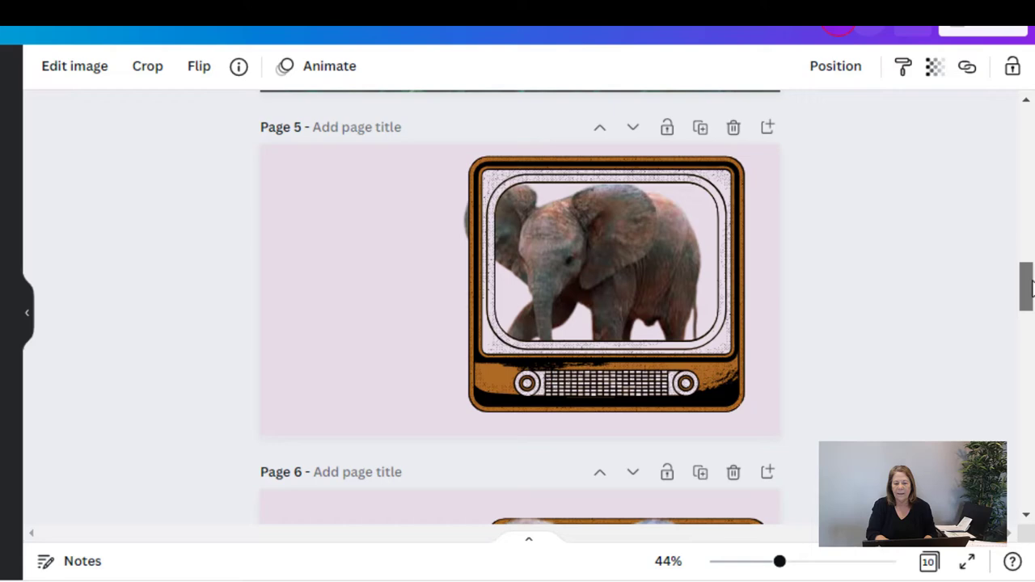
{"action": "left_click", "coordinate": [639, 363]}
{"action": "left_click_drag", "start_coordinate": [640, 363], "coordinate": [612, 373]}
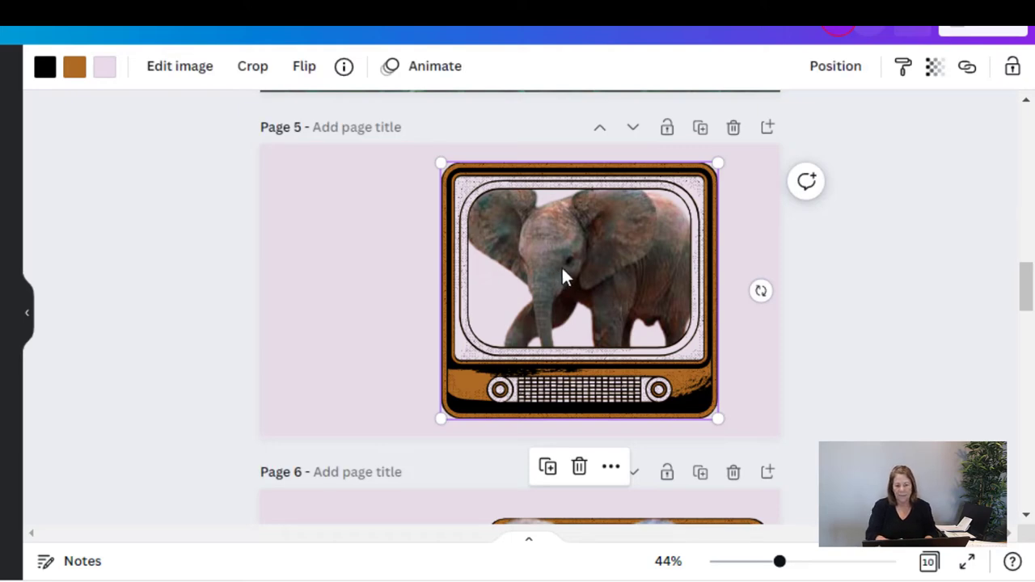
Move the TV aside, then bring it back to centre with the elephant copy inside its screen.
{"action": "left_click_drag", "start_coordinate": [564, 277], "coordinate": [308, 262]}
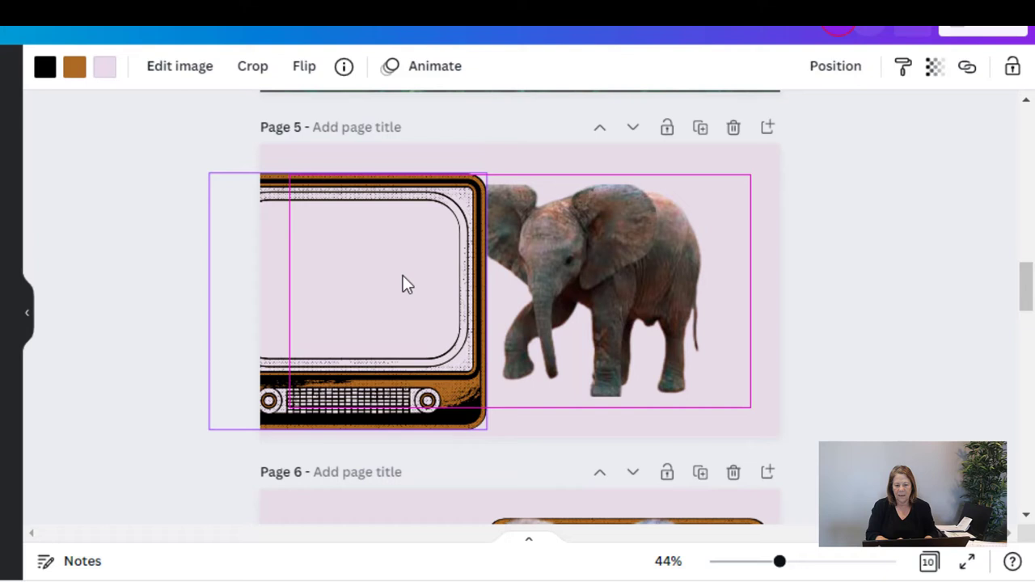
{"action": "left_click", "coordinate": [601, 287]}
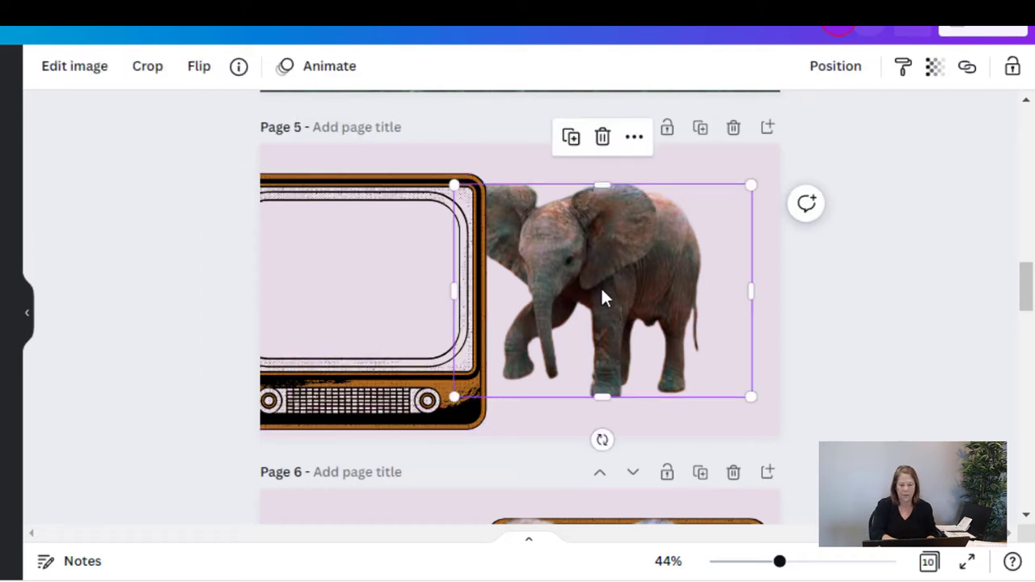
{"action": "left_click_drag", "start_coordinate": [602, 298], "coordinate": [781, 337]}
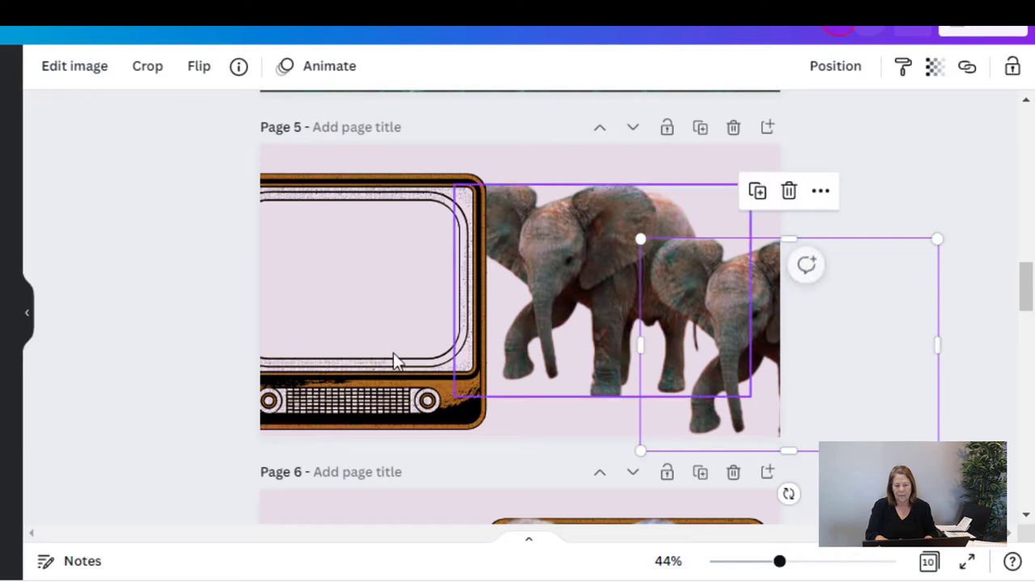
{"action": "left_click_drag", "start_coordinate": [389, 344], "coordinate": [551, 343]}
{"action": "left_click_drag", "start_coordinate": [737, 344], "coordinate": [544, 291]}
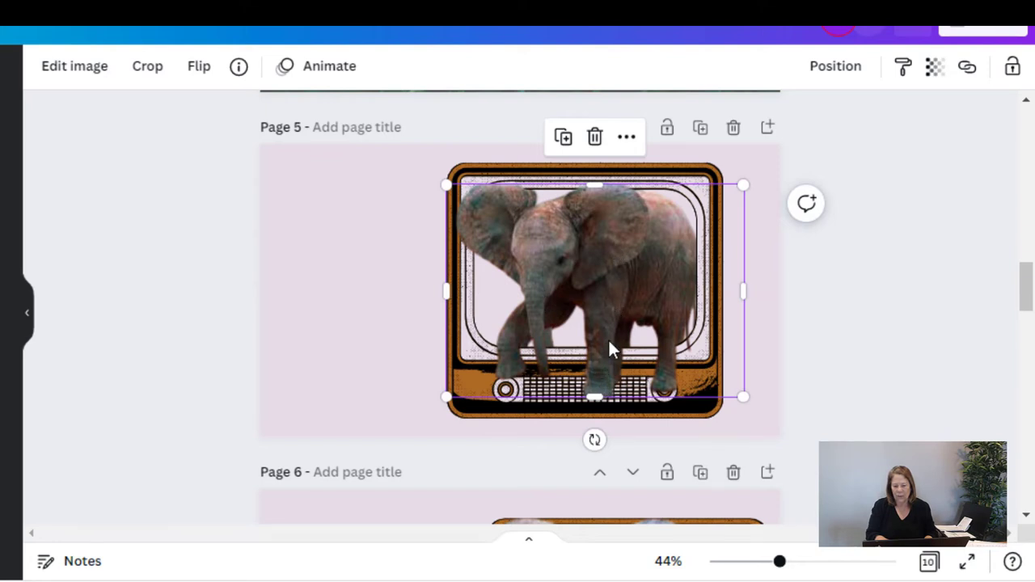
Enlarge the elephant copy twice over the TV and crop its right side to 395 × 603.
{"action": "left_click", "coordinate": [348, 384]}
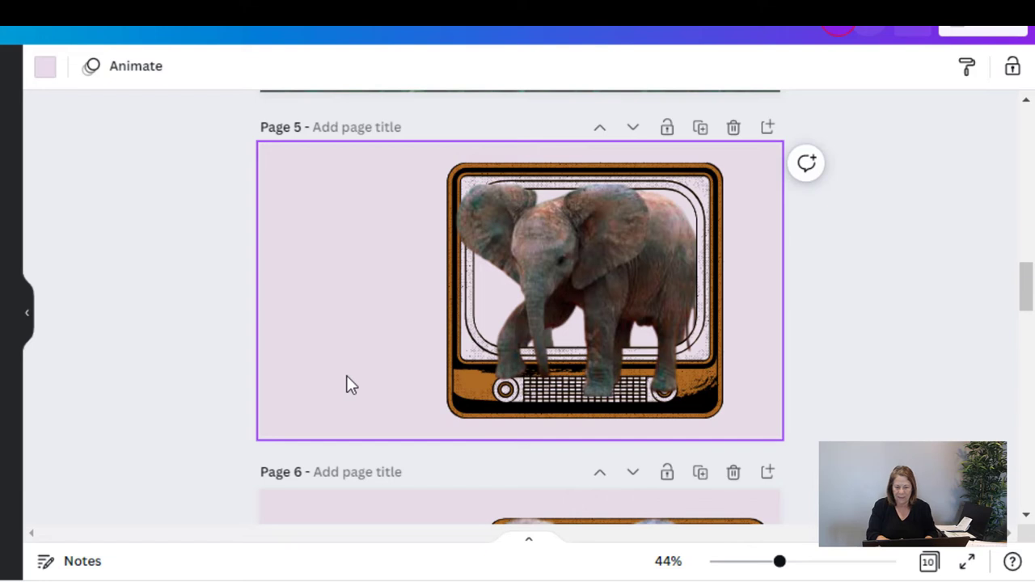
{"action": "left_click", "coordinate": [540, 267]}
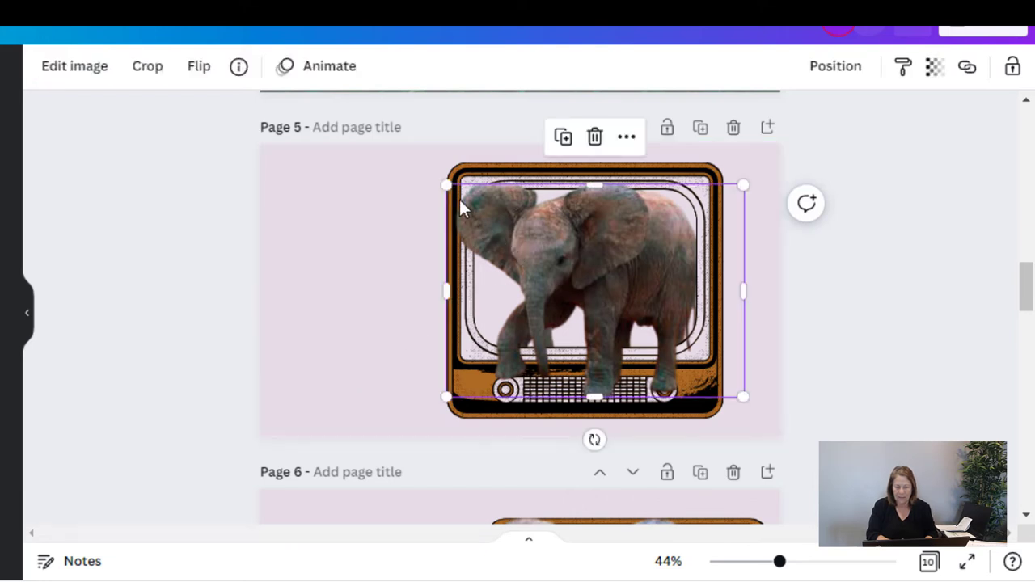
{"action": "left_click_drag", "start_coordinate": [447, 182], "coordinate": [437, 165]}
{"action": "left_click_drag", "start_coordinate": [574, 246], "coordinate": [585, 250]}
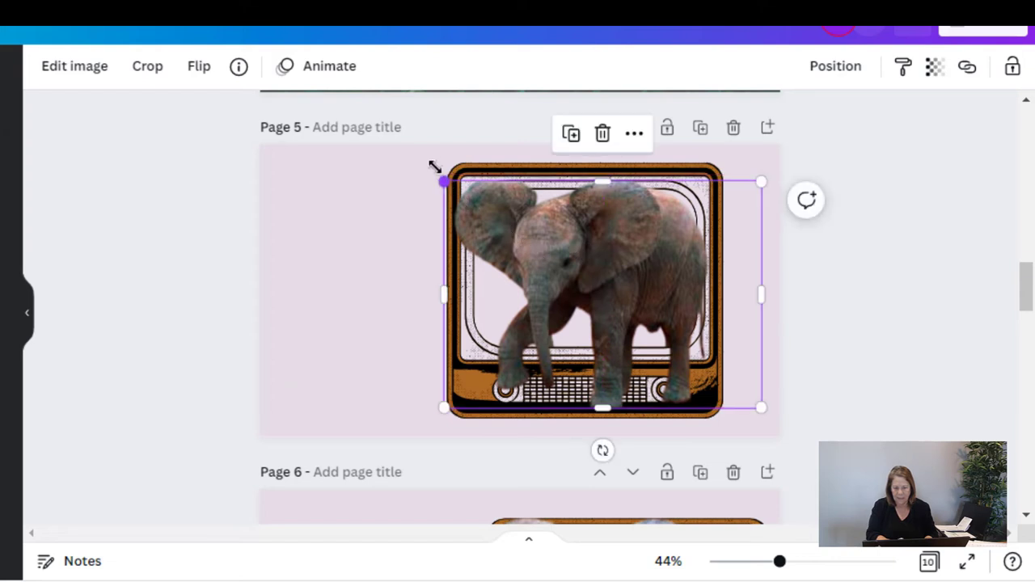
{"action": "left_click_drag", "start_coordinate": [437, 173], "coordinate": [427, 159]}
{"action": "left_click_drag", "start_coordinate": [523, 222], "coordinate": [537, 235]}
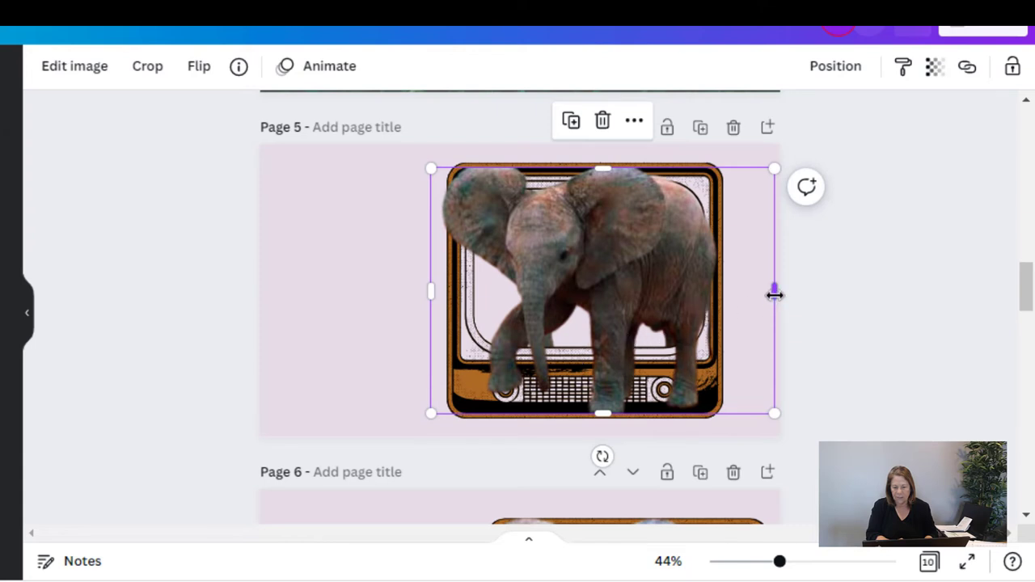
{"action": "left_click_drag", "start_coordinate": [769, 292], "coordinate": [592, 325]}
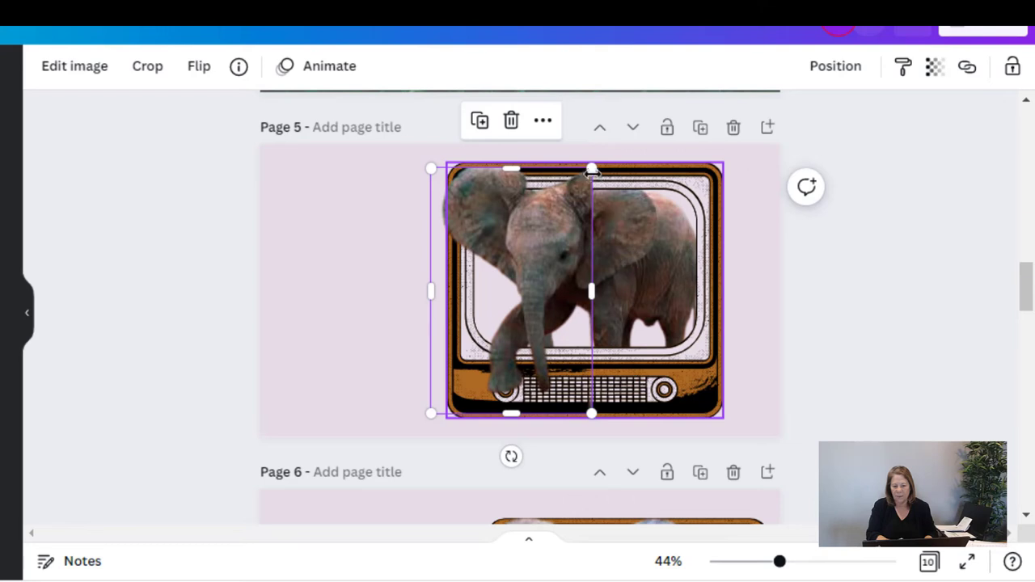
Nudge the elephant copy right and down, widen its crop rightward, and trim it up from the bottom.
{"action": "left_click", "coordinate": [326, 284]}
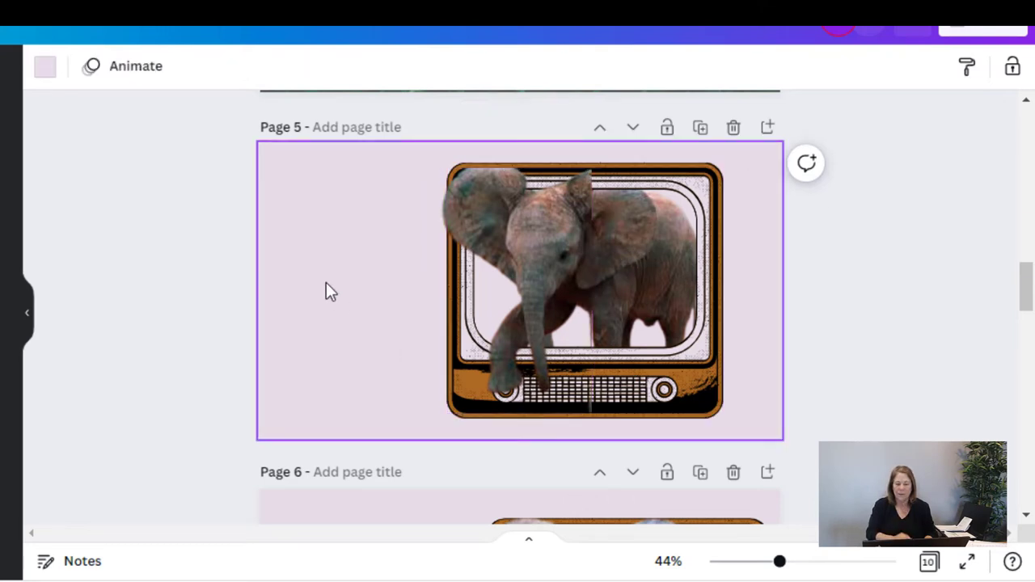
{"action": "left_click", "coordinate": [532, 257]}
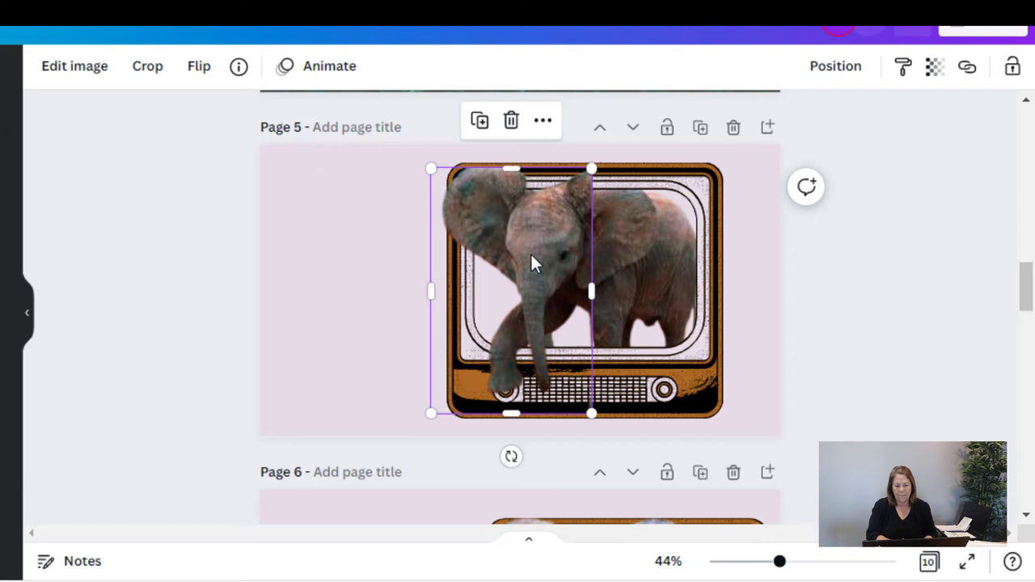
{"action": "key", "text": "shift+Right"}
{"action": "key", "text": "shift+Right"}
{"action": "key", "text": "shift+Down"}
{"action": "key", "text": "shift+Down"}
{"action": "mouse_move", "coordinate": [536, 261]}
{"action": "left_mouse_down"}
{"action": "mouse_move", "coordinate": [543, 250]}
{"action": "mouse_move", "coordinate": [574, 271]}
{"action": "mouse_move", "coordinate": [527, 250]}
{"action": "left_mouse_up"}
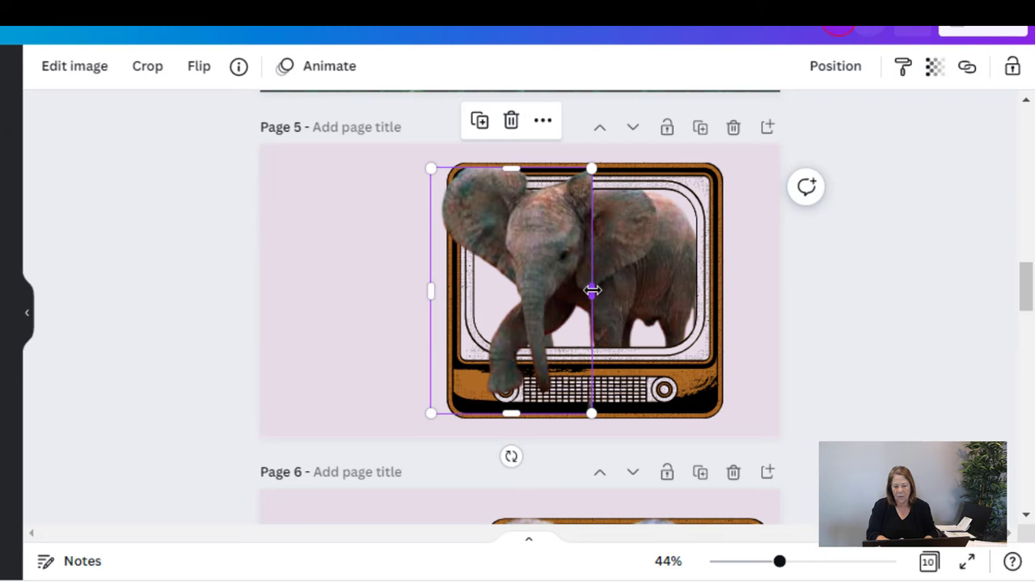
{"action": "left_click_drag", "start_coordinate": [591, 287], "coordinate": [722, 284]}
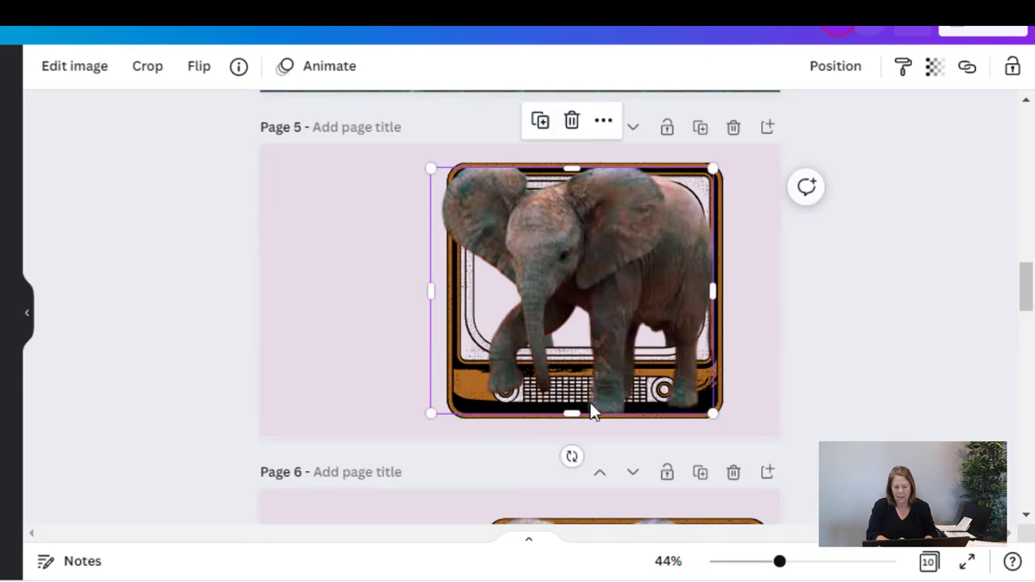
{"action": "left_click_drag", "start_coordinate": [575, 414], "coordinate": [586, 301]}
Deselect the trimmed elephant and scroll past Page 5 to Page 6's finished toddler-and-elephant scene.
{"action": "left_click", "coordinate": [348, 317]}
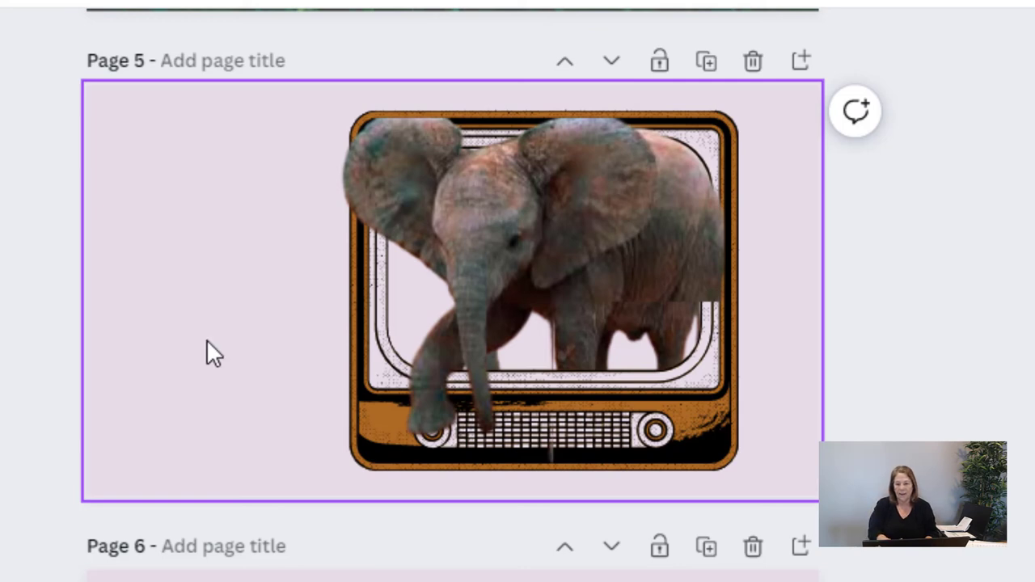
{"action": "scroll", "coordinate": [453, 295], "scroll_direction": "down", "scroll_amount": 5}
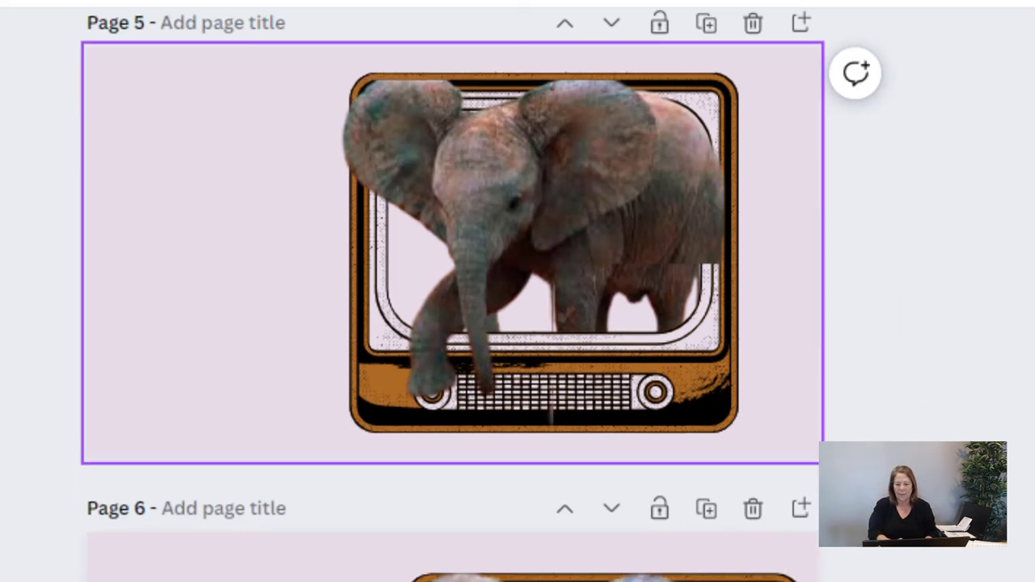
{"action": "scroll", "coordinate": [1013, 492], "scroll_direction": "down", "scroll_amount": 3}
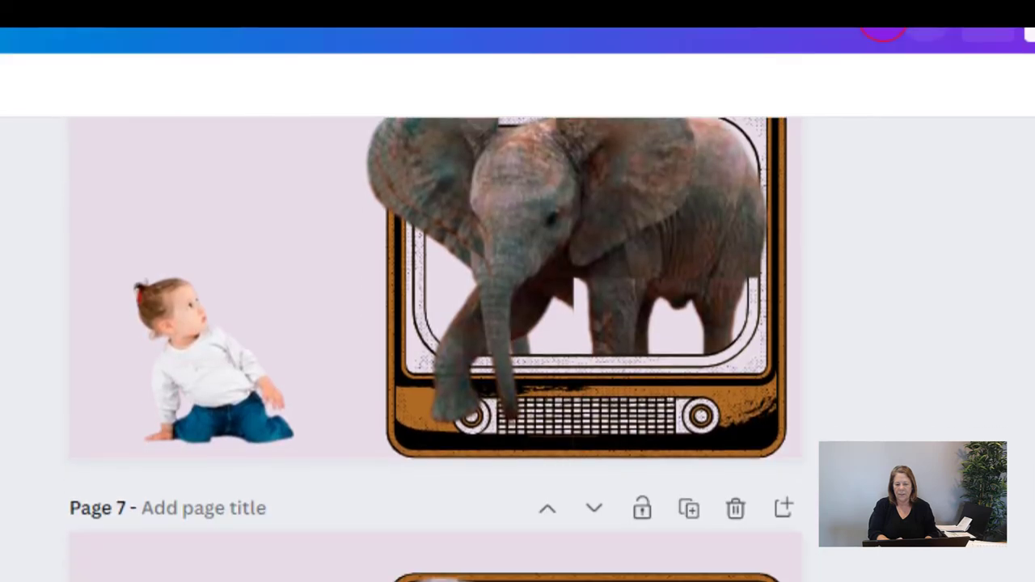
{"action": "scroll", "coordinate": [435, 349], "scroll_direction": "up", "scroll_amount": 5}
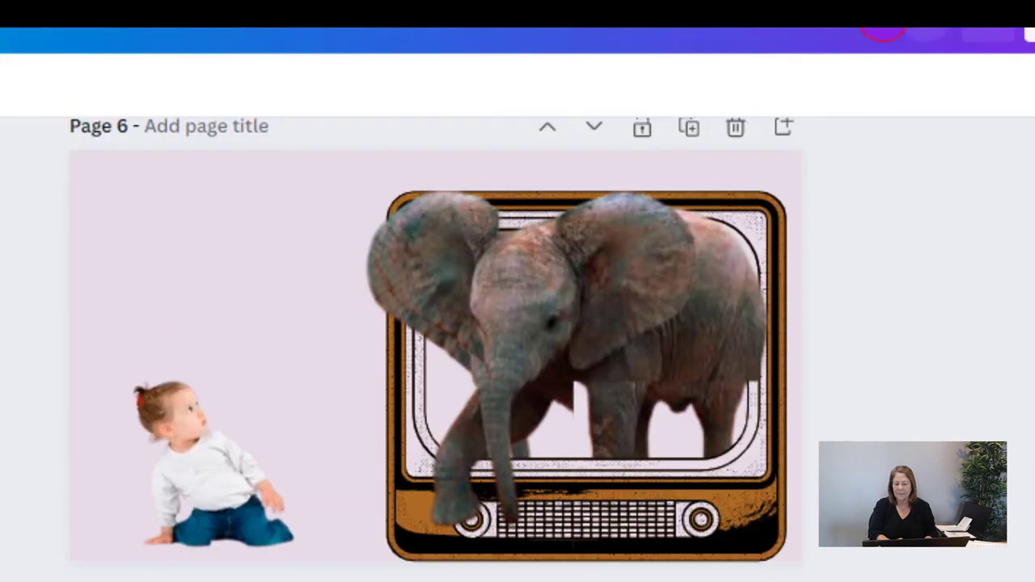